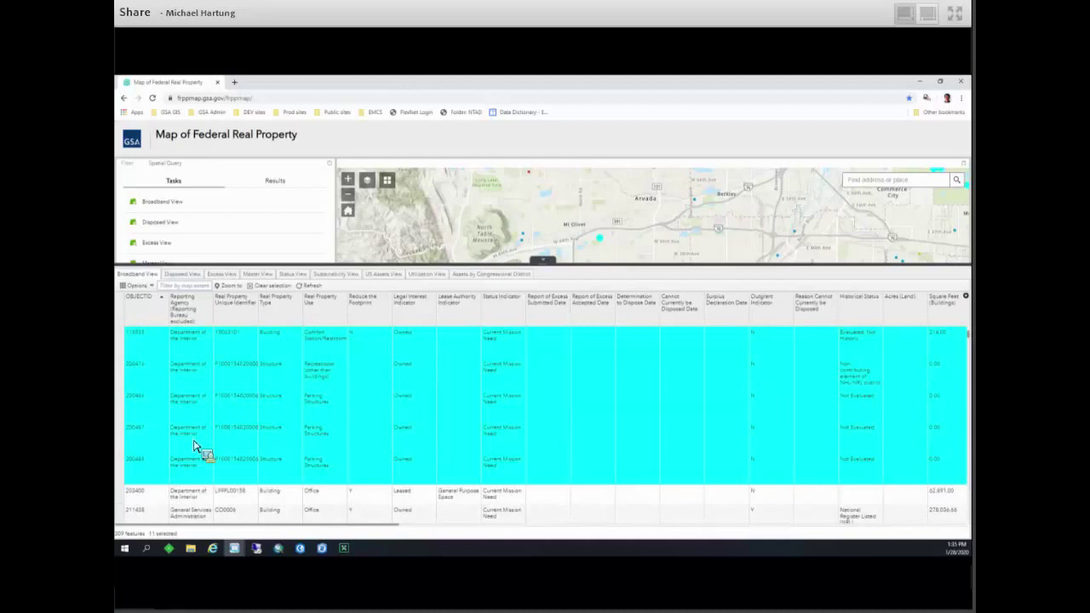
Step: View the full map without the attribute table, and clear the record selection in the Broadband View table
{"action": "scroll", "coordinate": [194, 445], "scroll_direction": "down", "scroll_amount": 2}
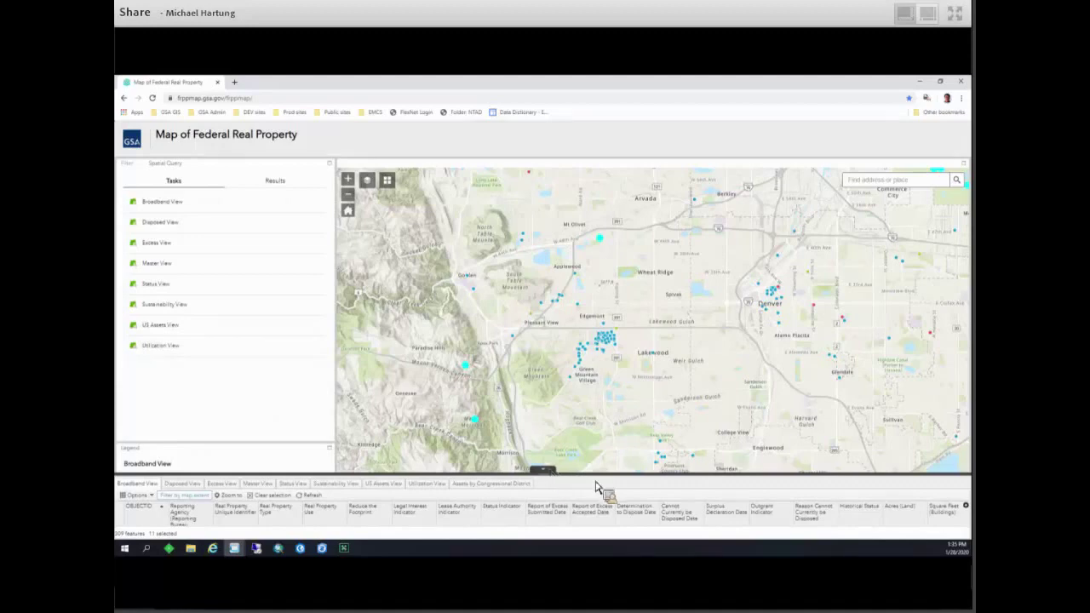
{"action": "left_click", "coordinate": [542, 469]}
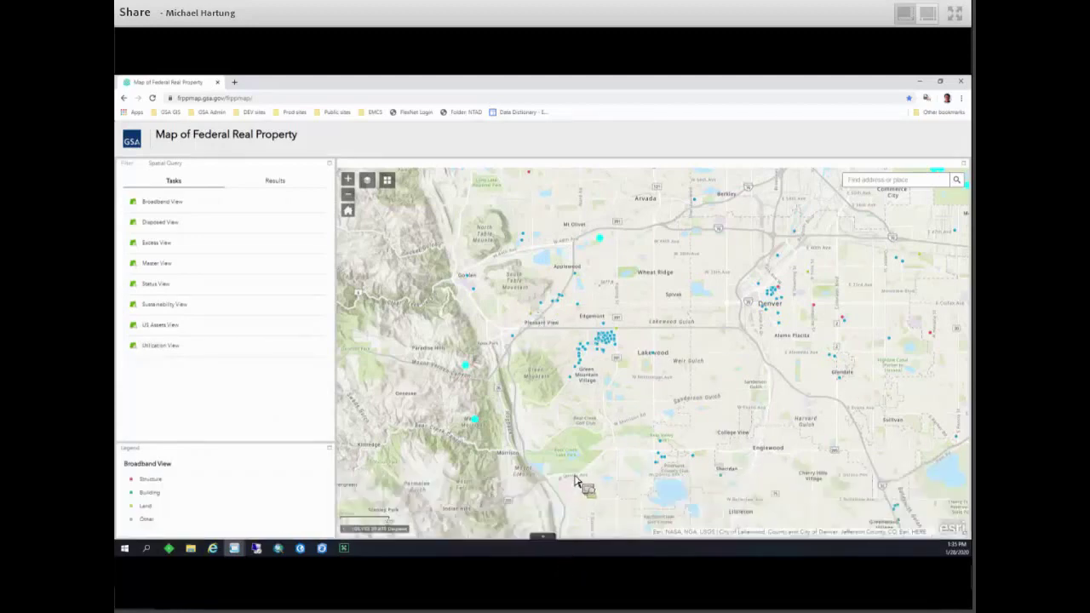
{"action": "left_click", "coordinate": [596, 341]}
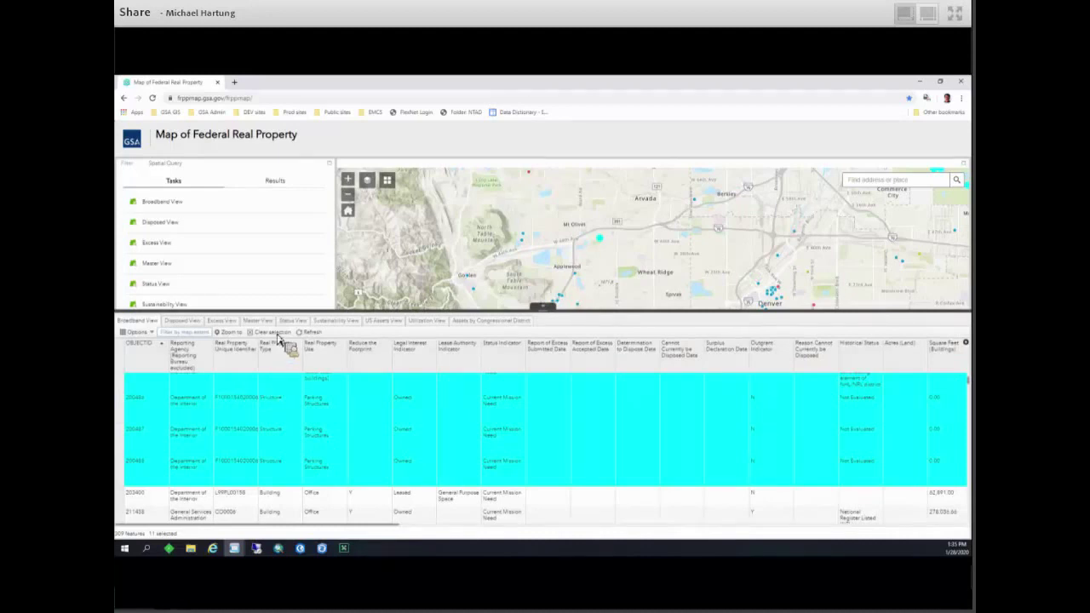
{"action": "left_click", "coordinate": [272, 332]}
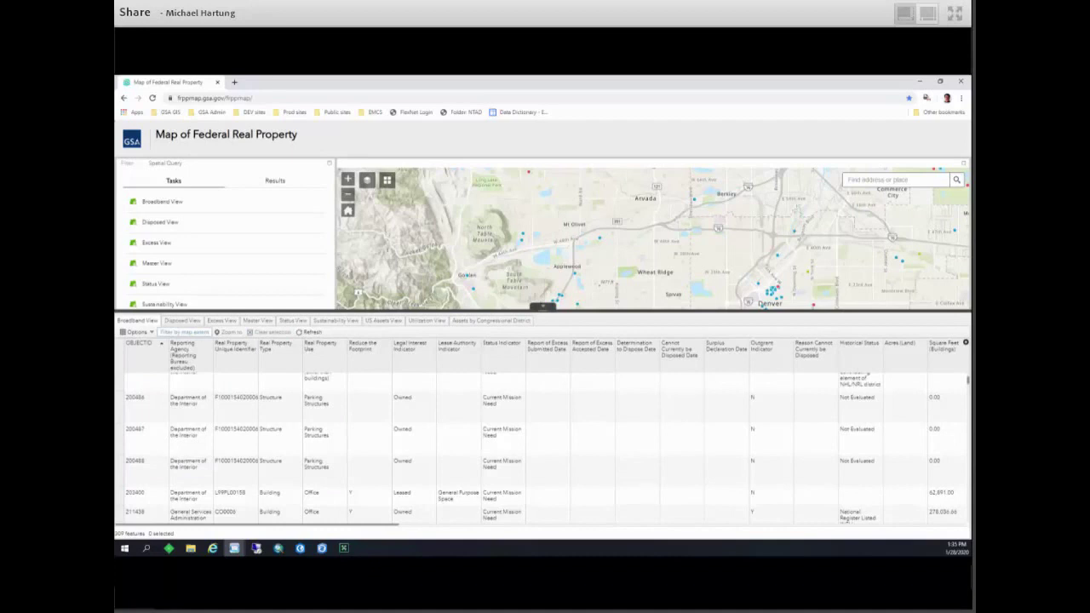
Step: Start a filter on the Broadband View table and add an expression on the Reporting Agency field
{"action": "left_click", "coordinate": [157, 342]}
{"action": "left_click", "coordinate": [145, 363]}
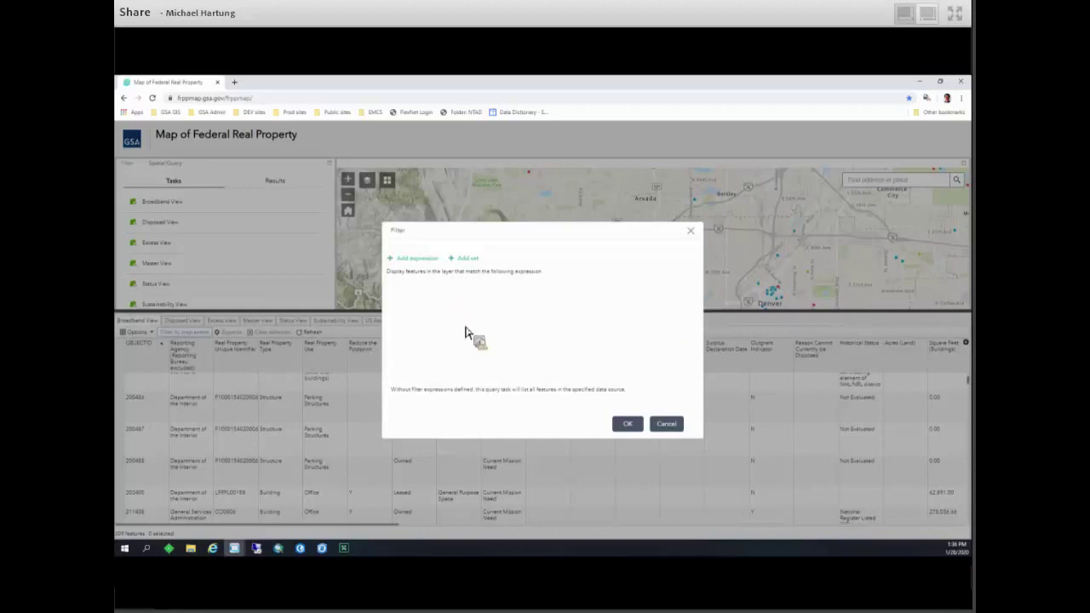
{"action": "left_click", "coordinate": [430, 260]}
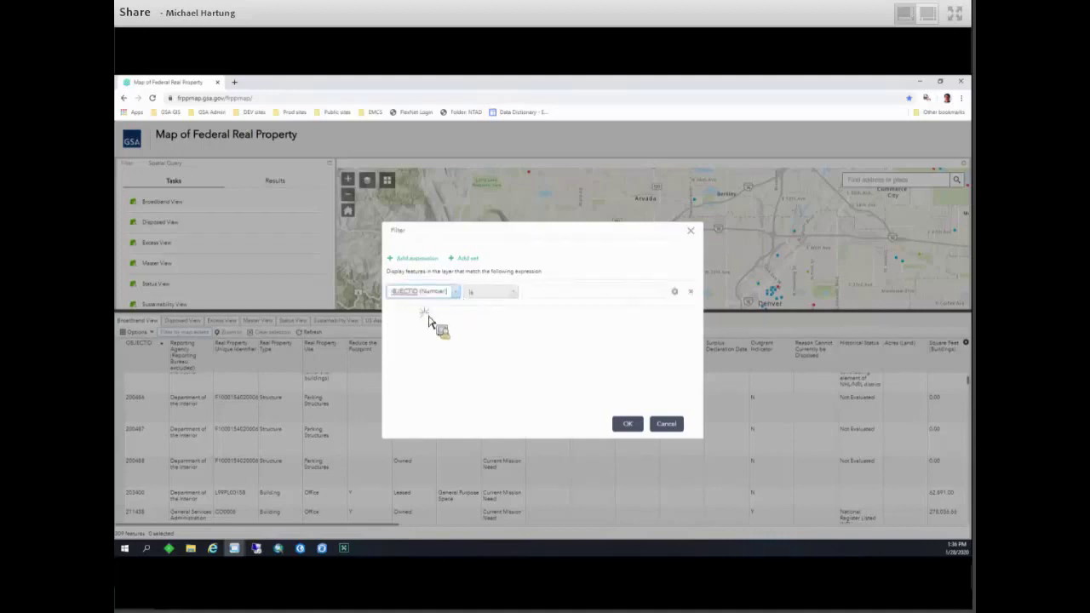
{"action": "left_click", "coordinate": [426, 294]}
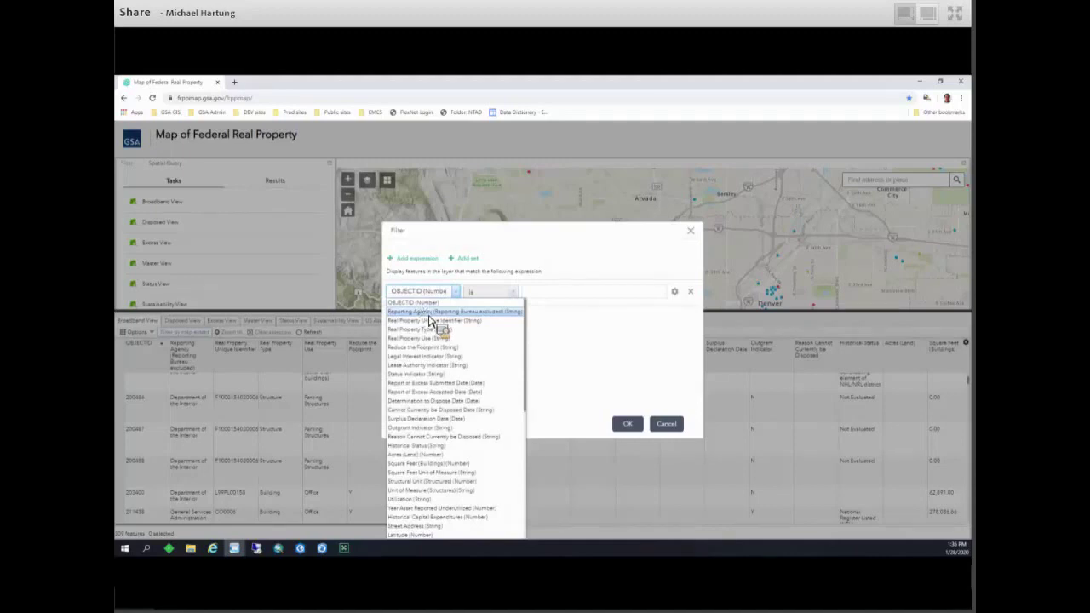
{"action": "left_click", "coordinate": [430, 313]}
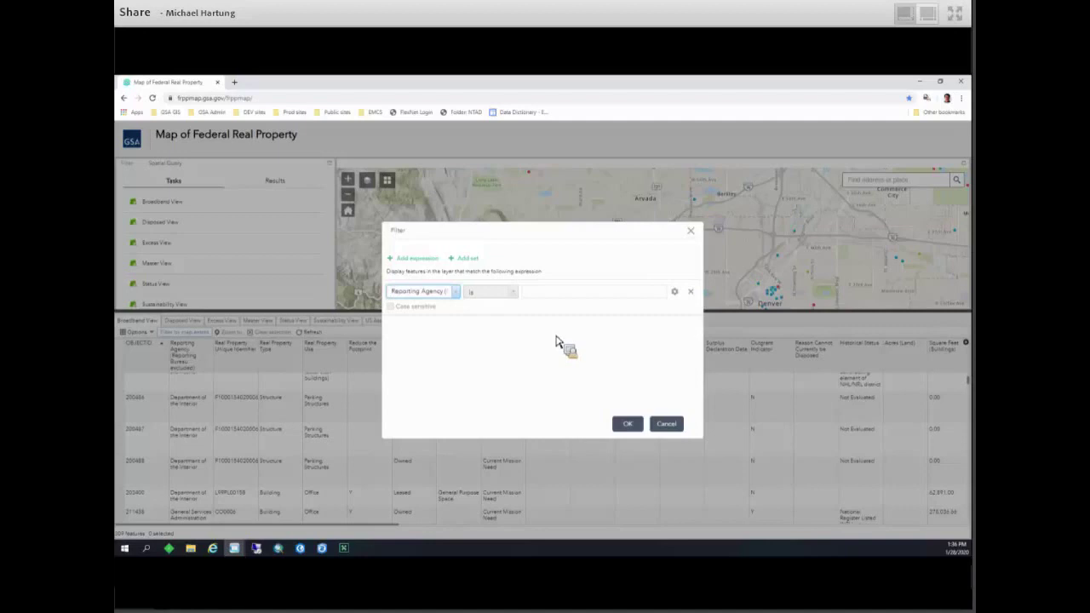
Step: Set the Reporting Agency expression's input type to Unique, choose General Services Administration as its value, and apply the filter
{"action": "left_click", "coordinate": [645, 299]}
{"action": "left_click", "coordinate": [676, 295]}
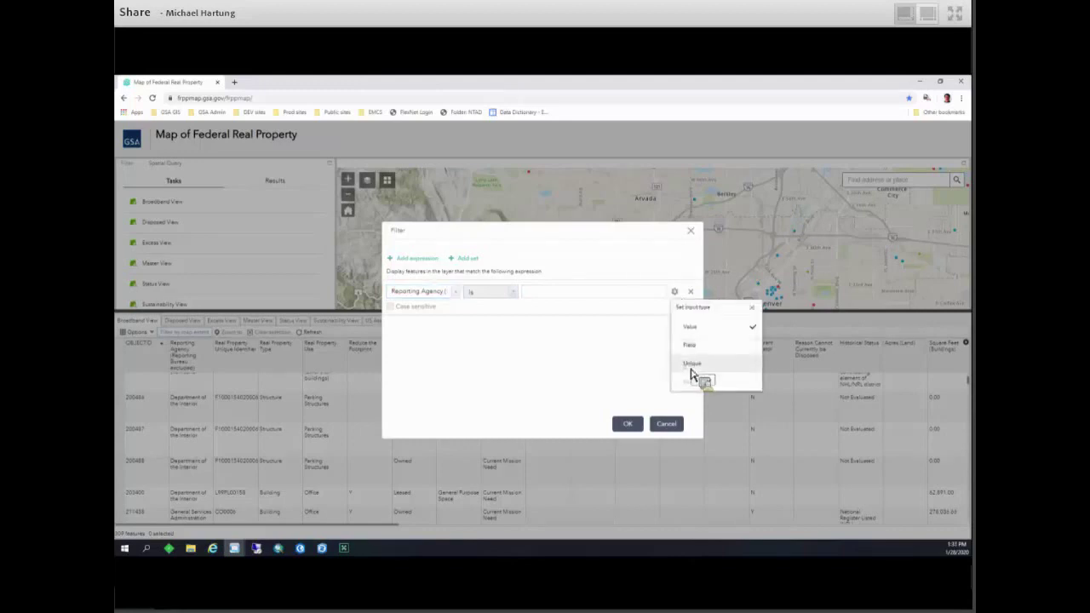
{"action": "left_click", "coordinate": [691, 366]}
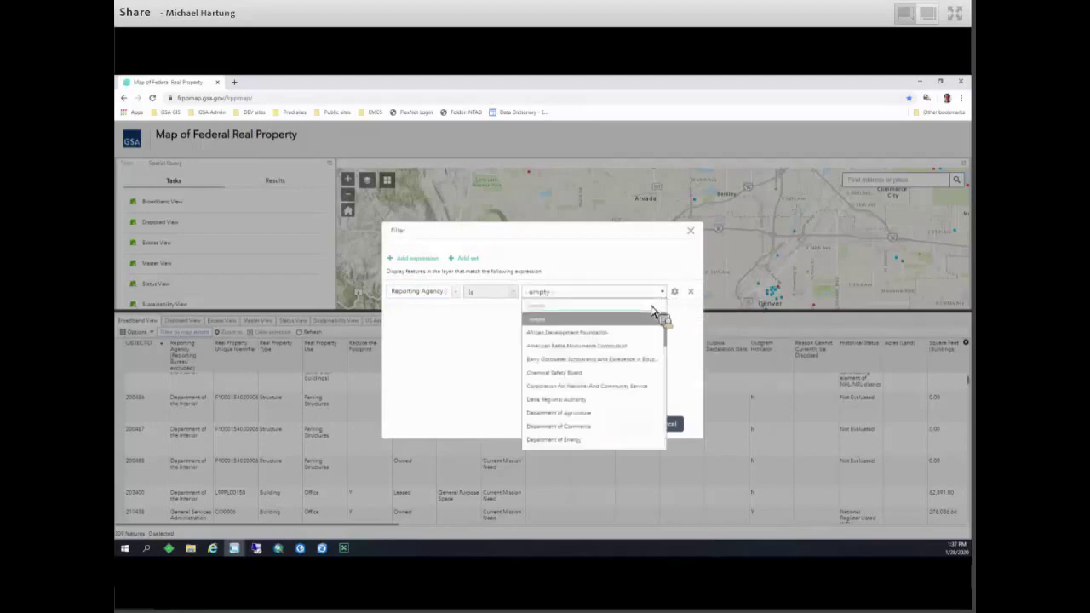
{"action": "left_click", "coordinate": [654, 306]}
{"action": "type", "text": "gen"}
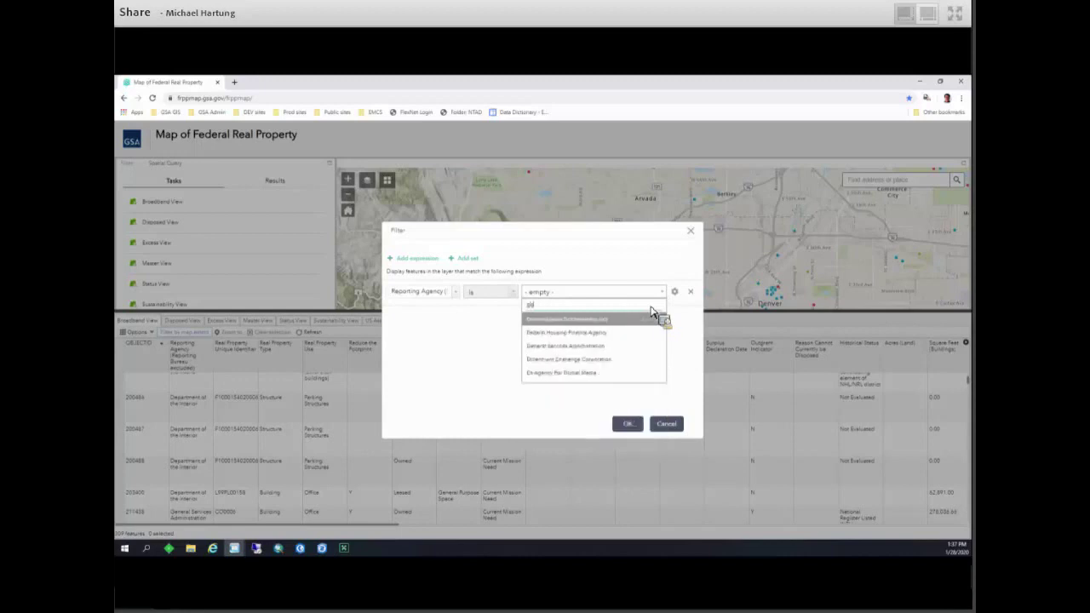
{"action": "left_click", "coordinate": [596, 349]}
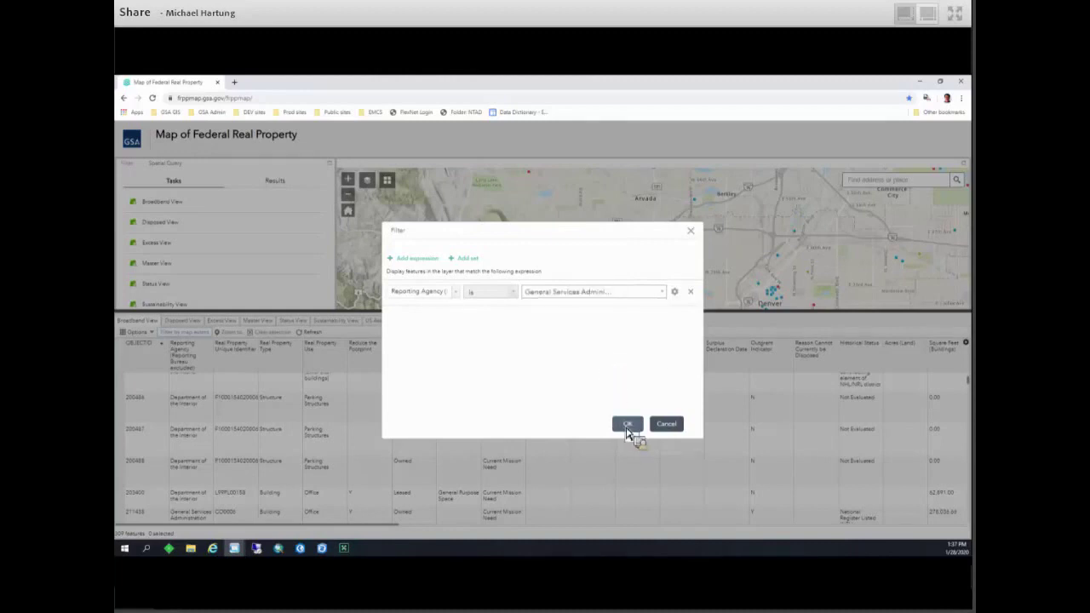
{"action": "left_click", "coordinate": [641, 421]}
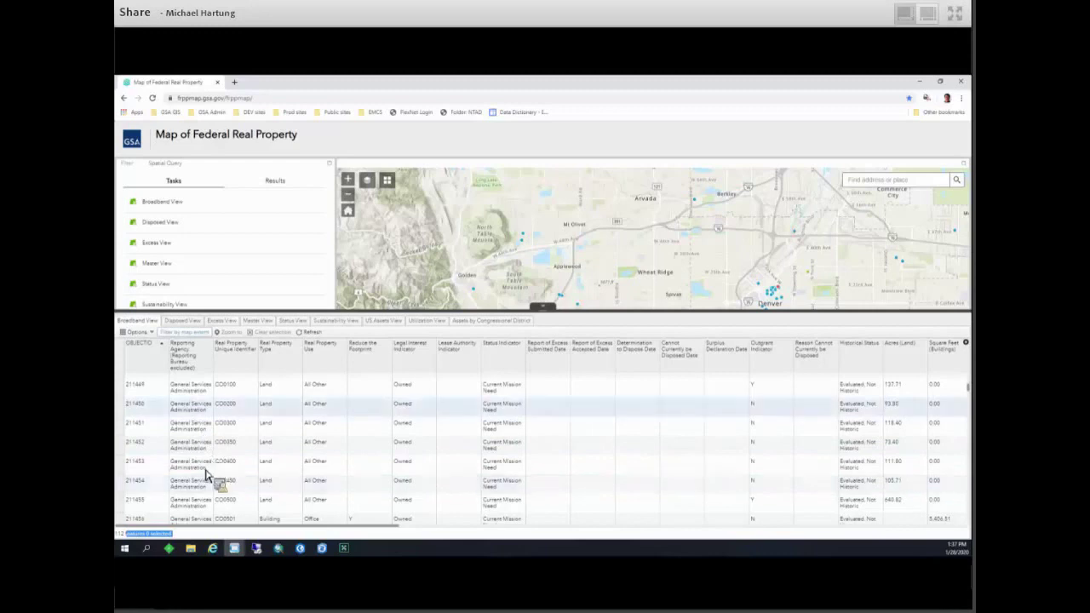
Step: Reopen the table filter and add an expression set that requires all of its expressions to be true
{"action": "scroll", "coordinate": [206, 474], "scroll_direction": "down", "scroll_amount": 5}
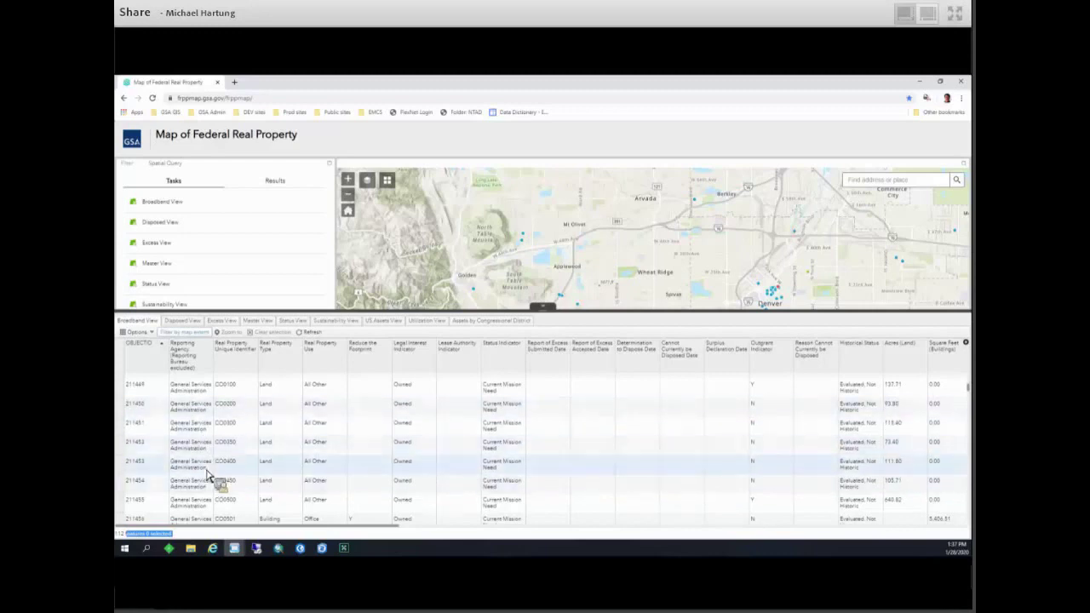
{"action": "scroll", "coordinate": [204, 472], "scroll_direction": "up", "scroll_amount": 5}
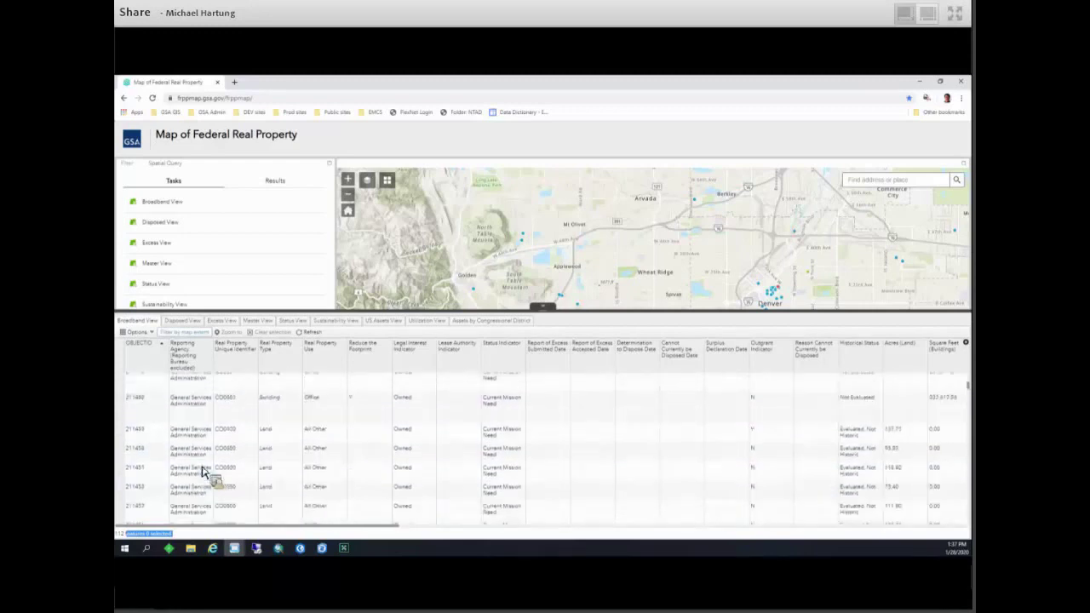
{"action": "left_click", "coordinate": [206, 469]}
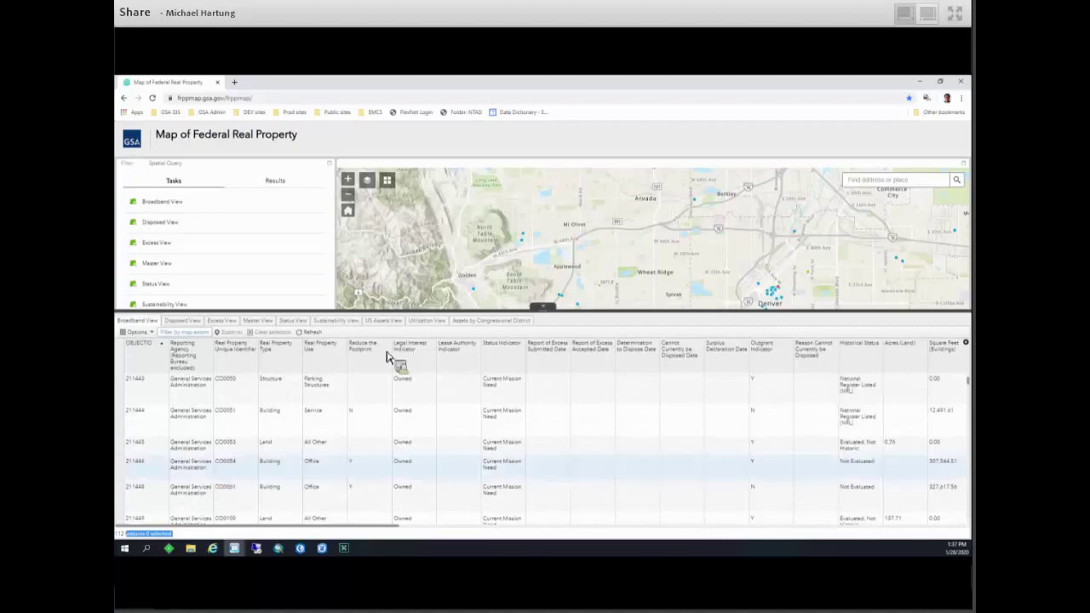
{"action": "left_click_drag", "start_coordinate": [147, 356], "coordinate": [152, 339]}
{"action": "left_click", "coordinate": [144, 332]}
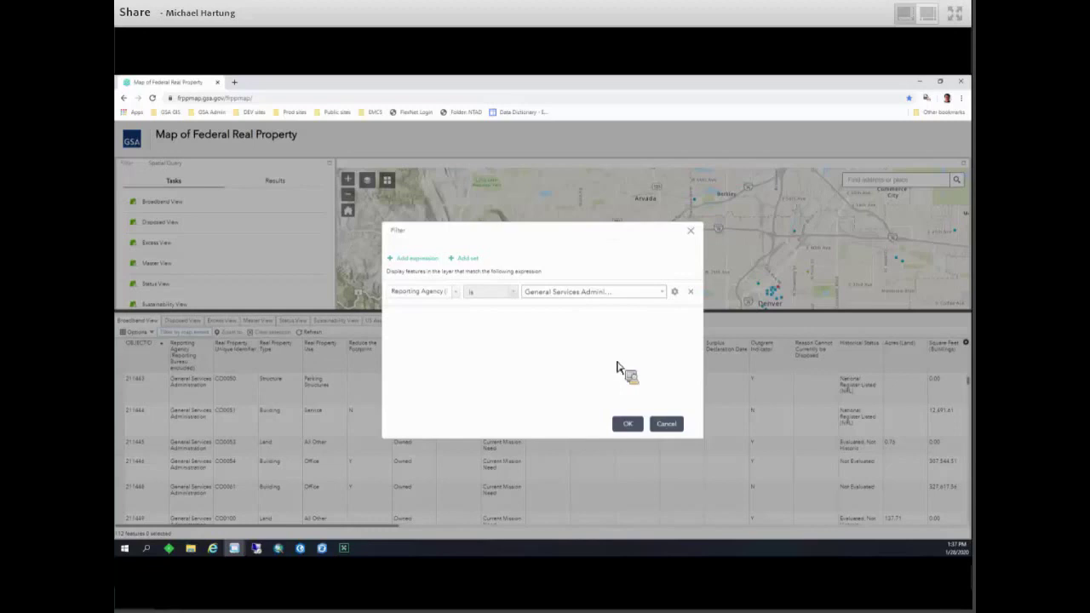
{"action": "left_click", "coordinate": [468, 260]}
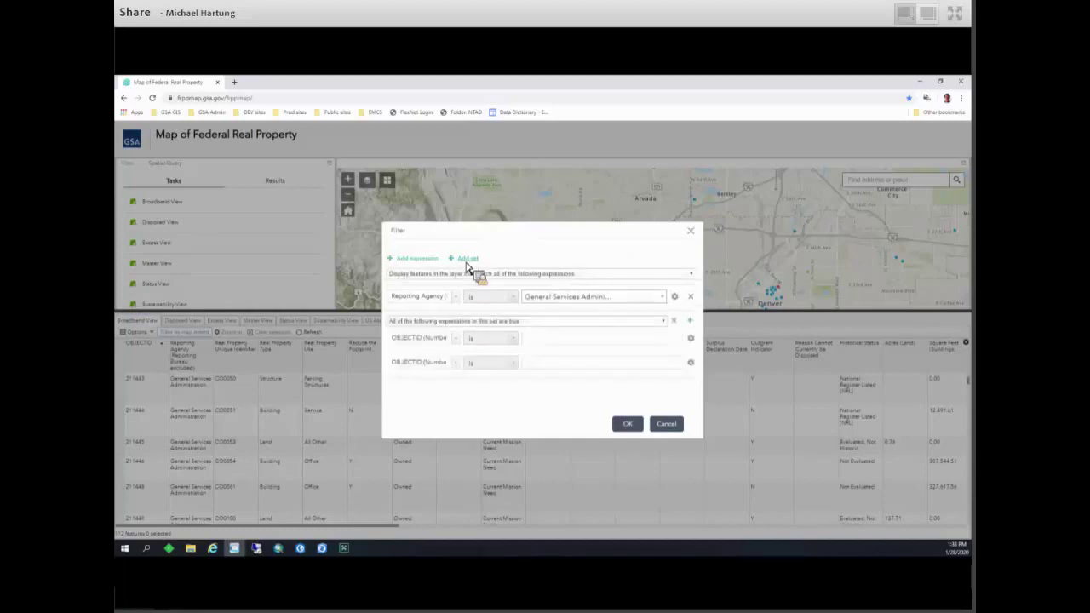
{"action": "left_click", "coordinate": [669, 324]}
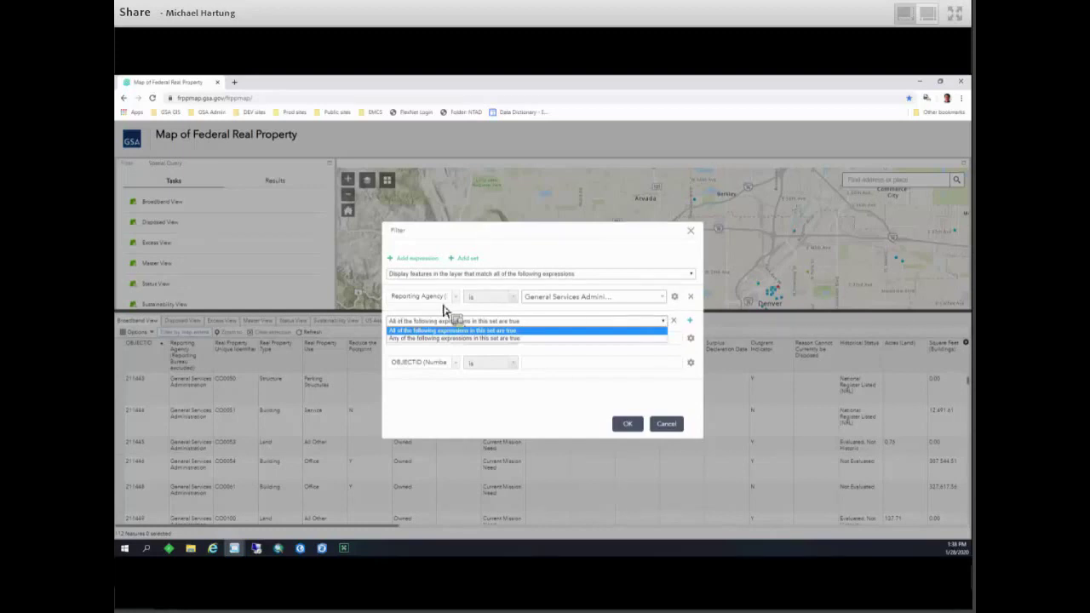
{"action": "left_click", "coordinate": [570, 308]}
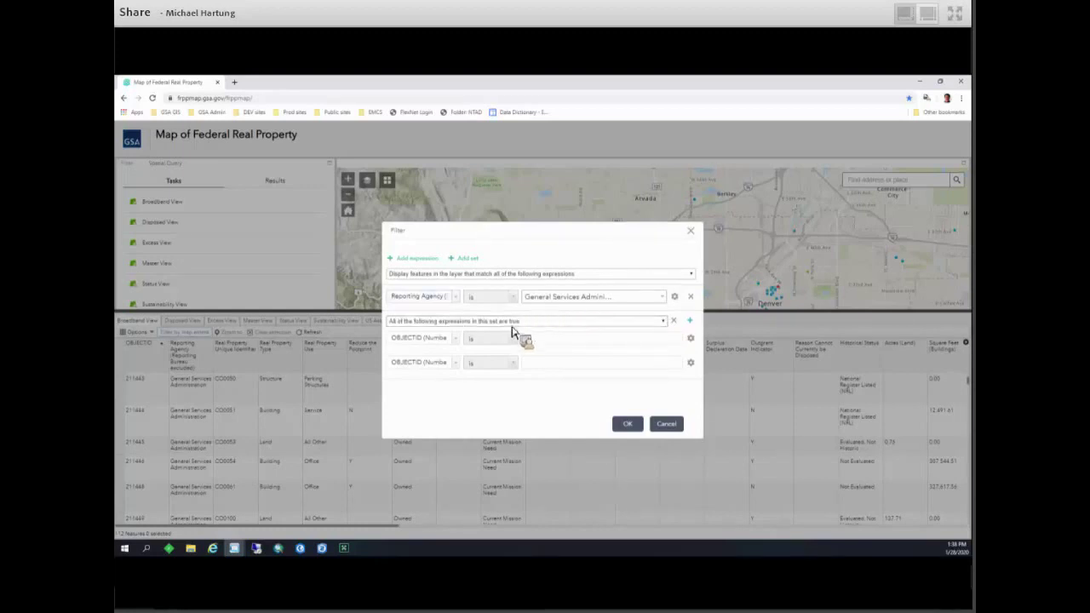
Step: Define the set's first expression as Real Property Type is Building, using the unique values input
{"action": "left_click", "coordinate": [458, 340]}
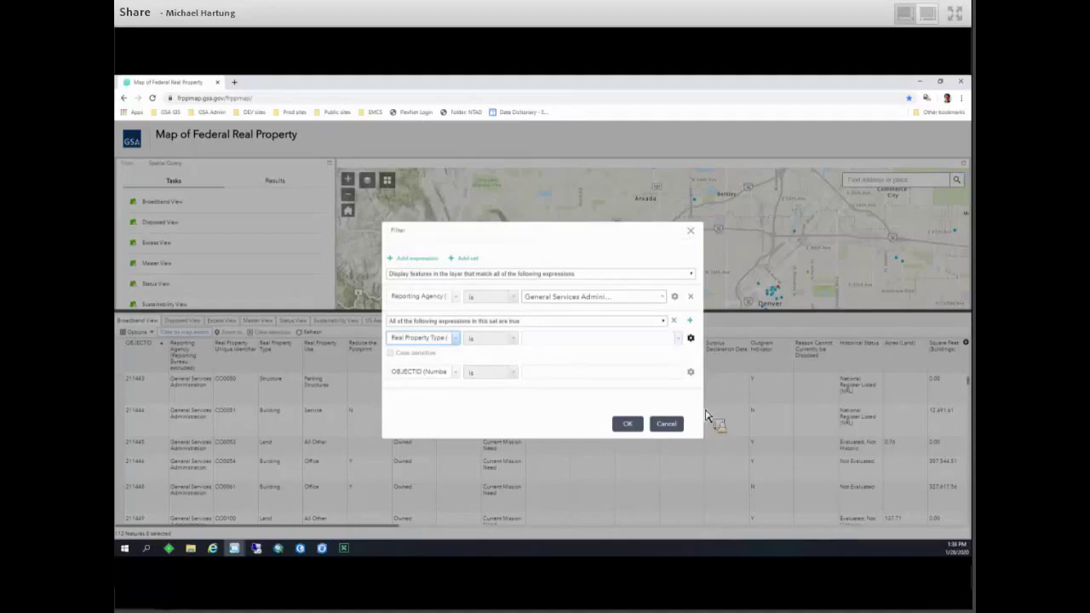
{"action": "left_click", "coordinate": [691, 338]}
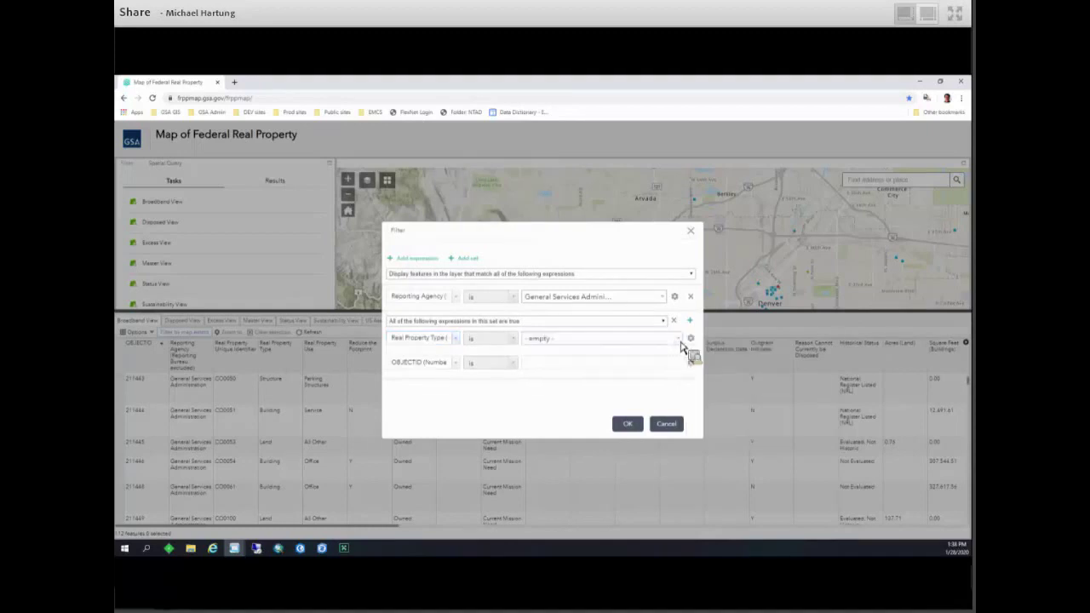
{"action": "left_click", "coordinate": [678, 339]}
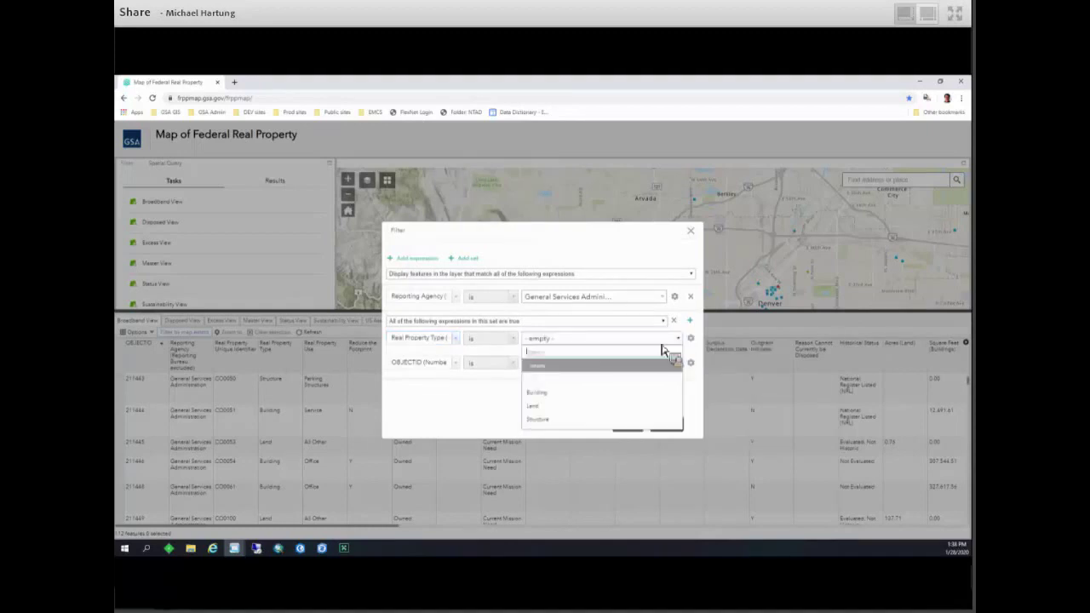
{"action": "left_click", "coordinate": [553, 393]}
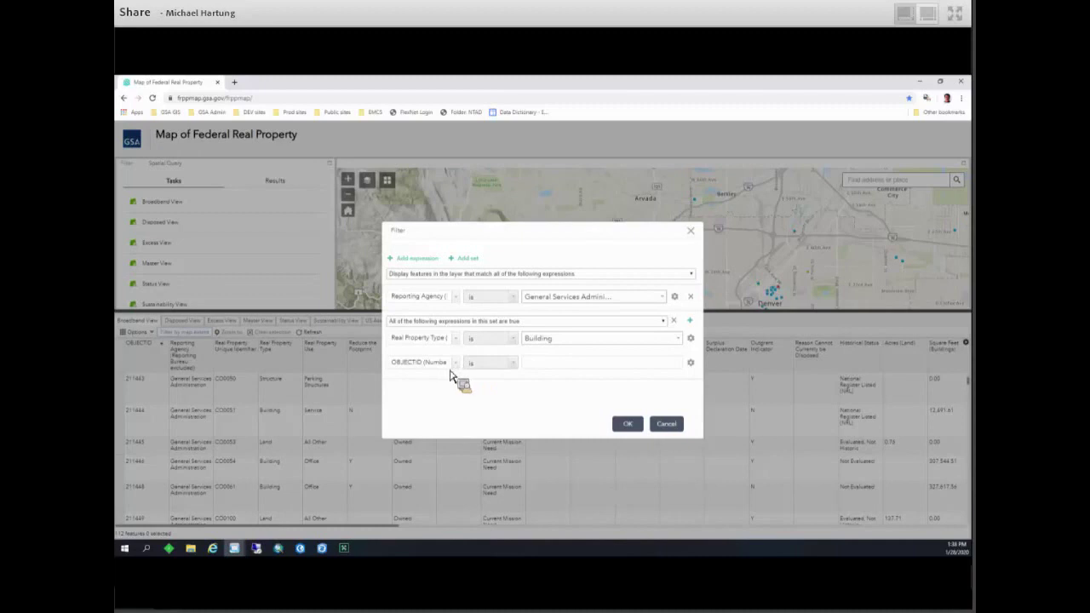
Step: Define the set's second expression as Utilization is Utilized, using the Unique input type, and apply the filter
{"action": "left_click", "coordinate": [450, 372]}
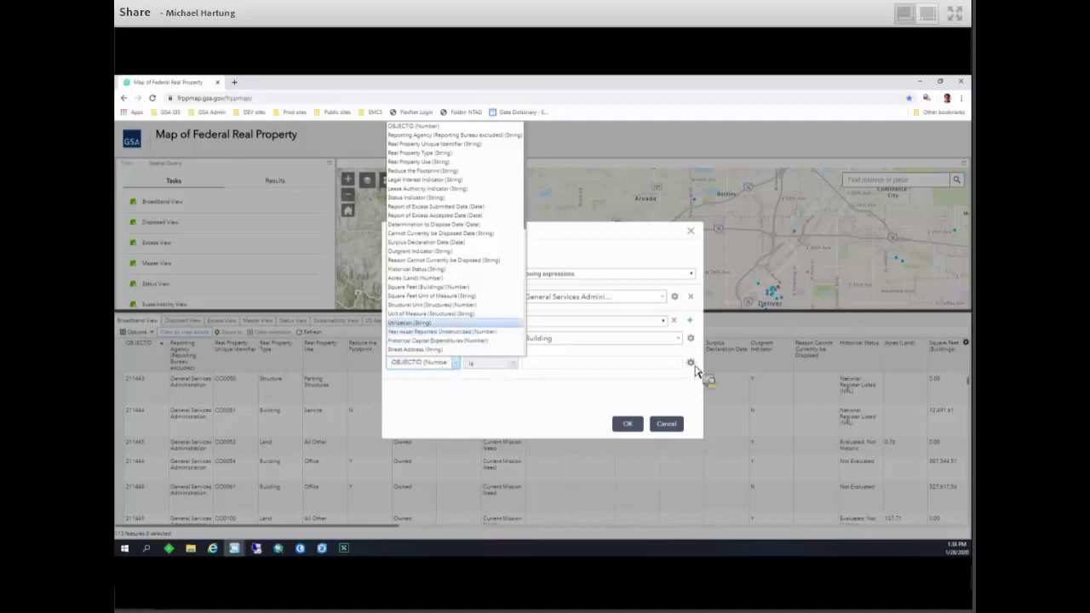
{"action": "key", "text": "Return"}
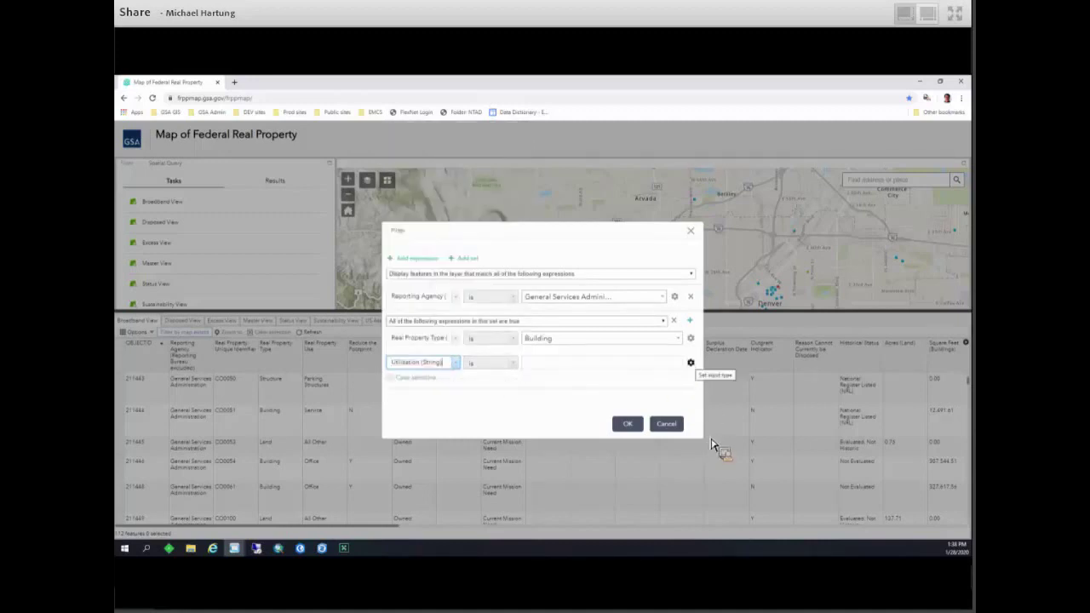
{"action": "left_click", "coordinate": [690, 362]}
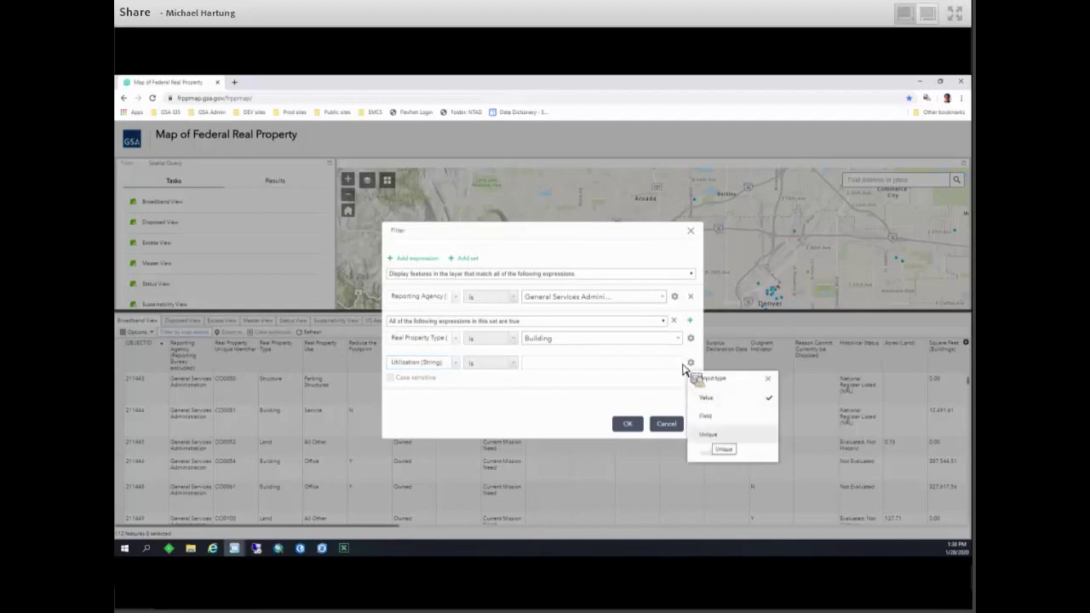
{"action": "left_click", "coordinate": [708, 434]}
{"action": "left_click", "coordinate": [679, 364]}
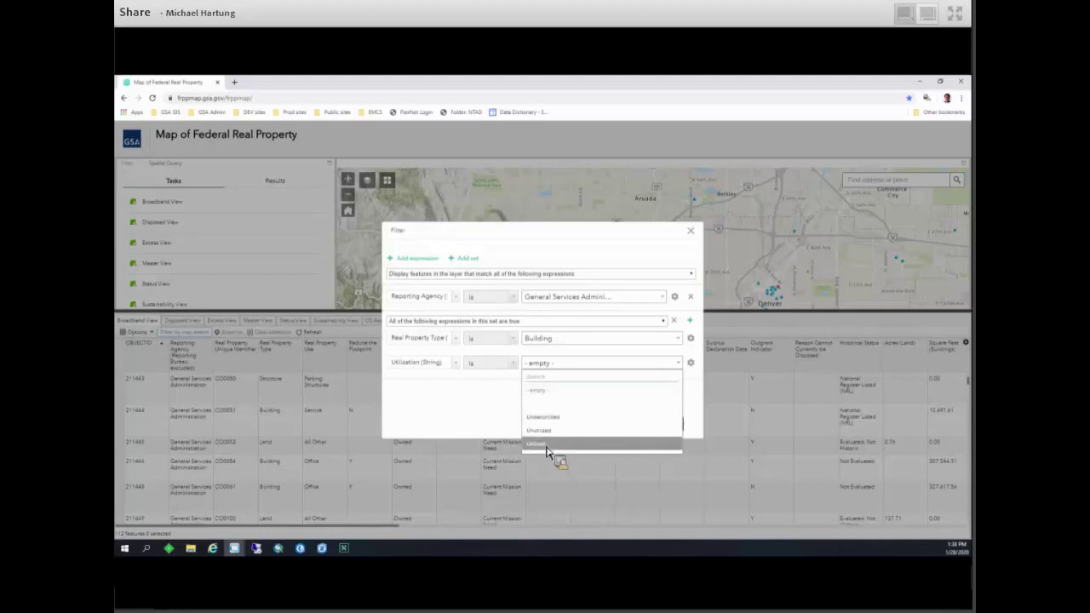
{"action": "left_click", "coordinate": [548, 444]}
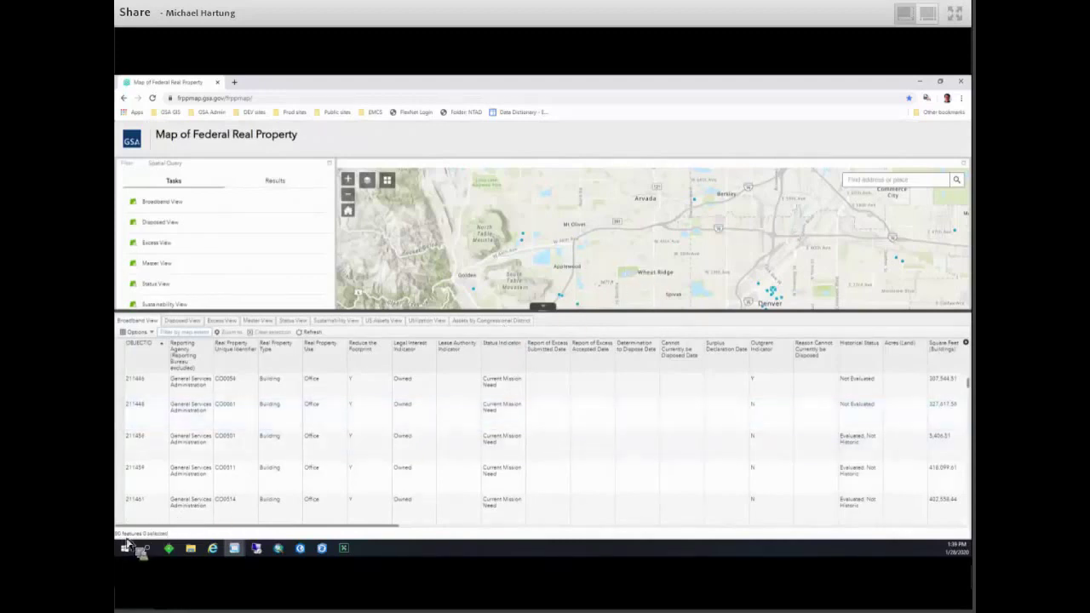
Step: Reopen the table filter and remove the set containing the Real Property Type and Utilization expressions
{"action": "left_click_drag", "start_coordinate": [122, 534], "coordinate": [280, 535]}
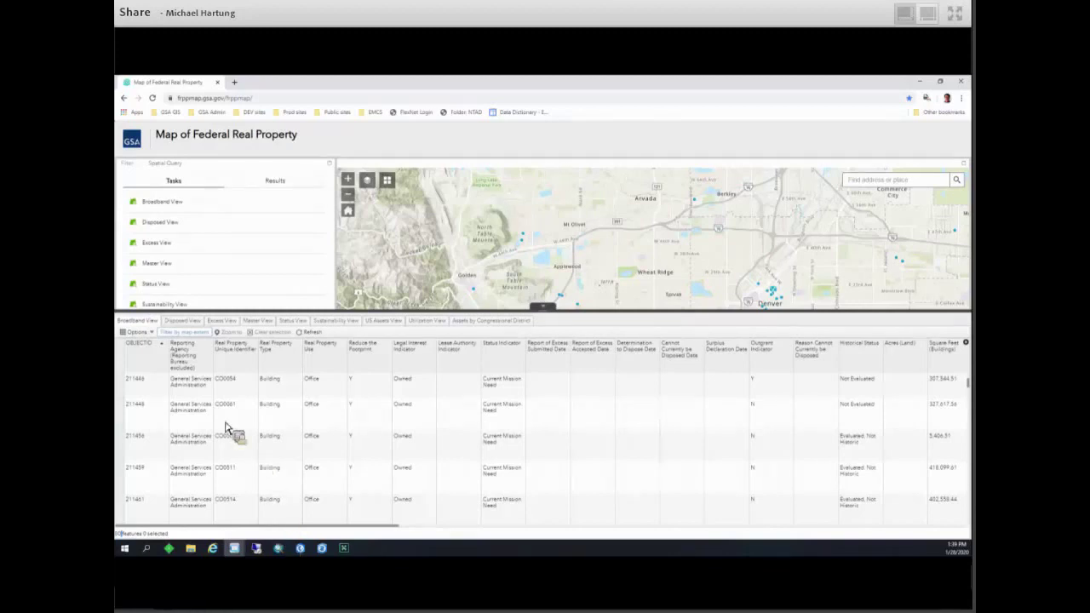
{"action": "left_click", "coordinate": [153, 333]}
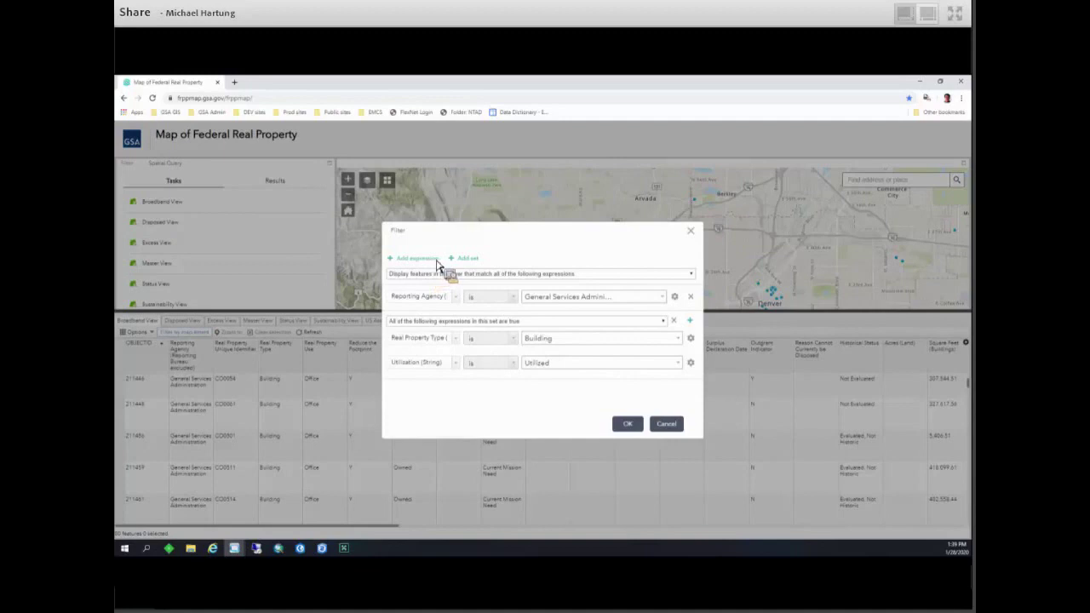
{"action": "left_click", "coordinate": [673, 322]}
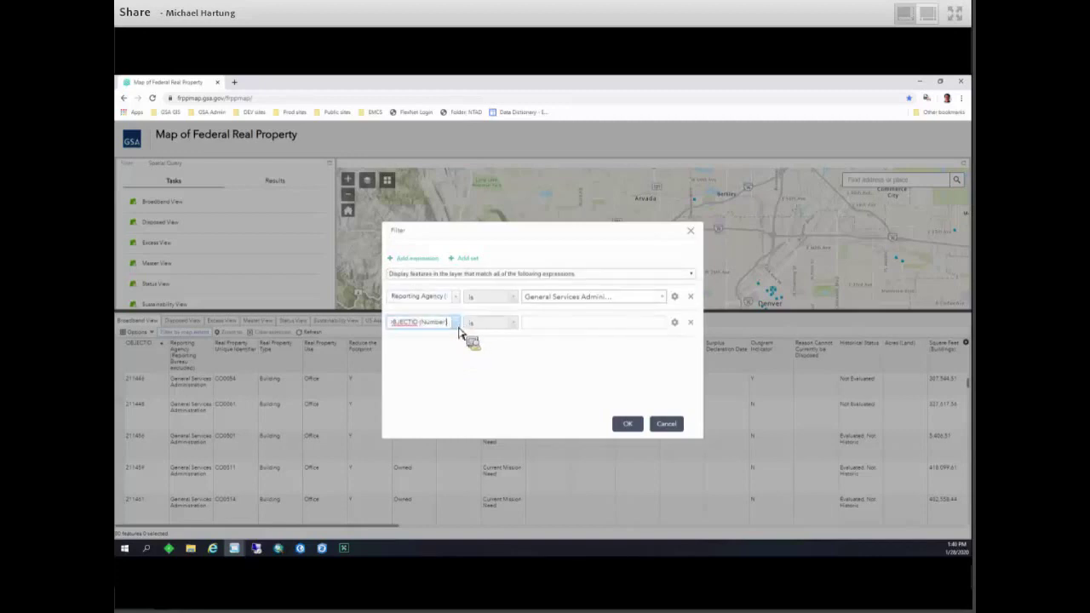
{"action": "left_click", "coordinate": [456, 323]}
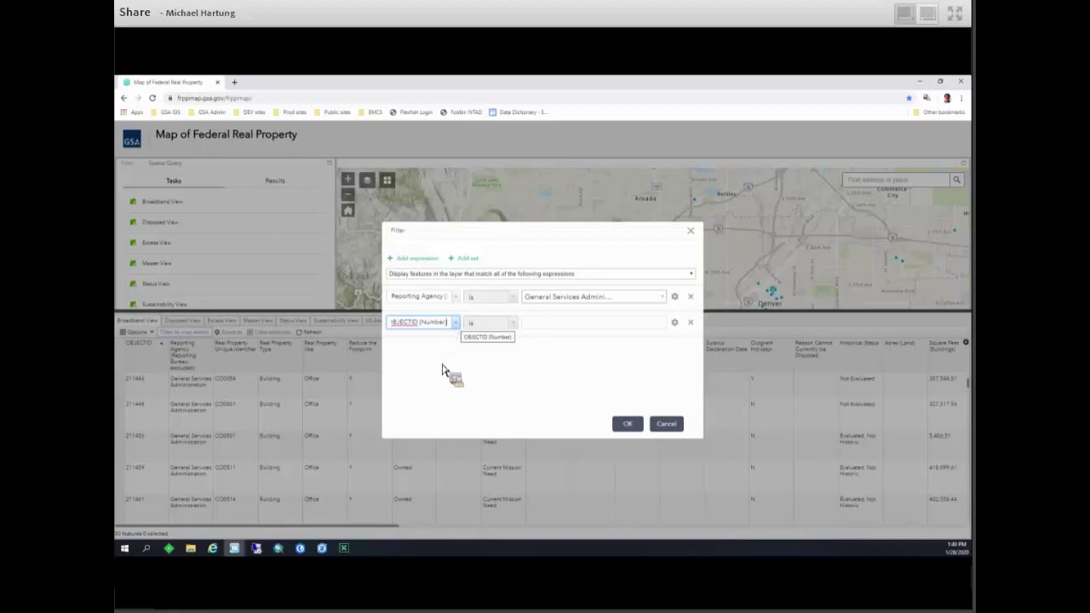
{"action": "key", "text": "Down"}
{"action": "key", "text": "Down"}
{"action": "key", "text": "Down"}
{"action": "key", "text": "Down"}
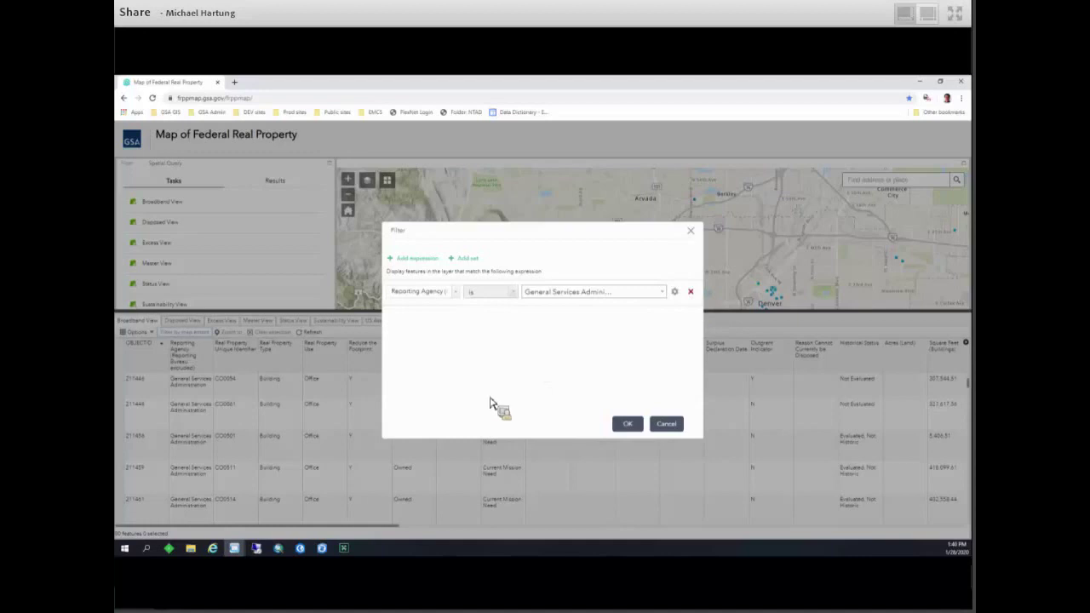
Step: Remove the General Services Administration expression and apply the empty filter to the Broadband View table
{"action": "left_click", "coordinate": [638, 429]}
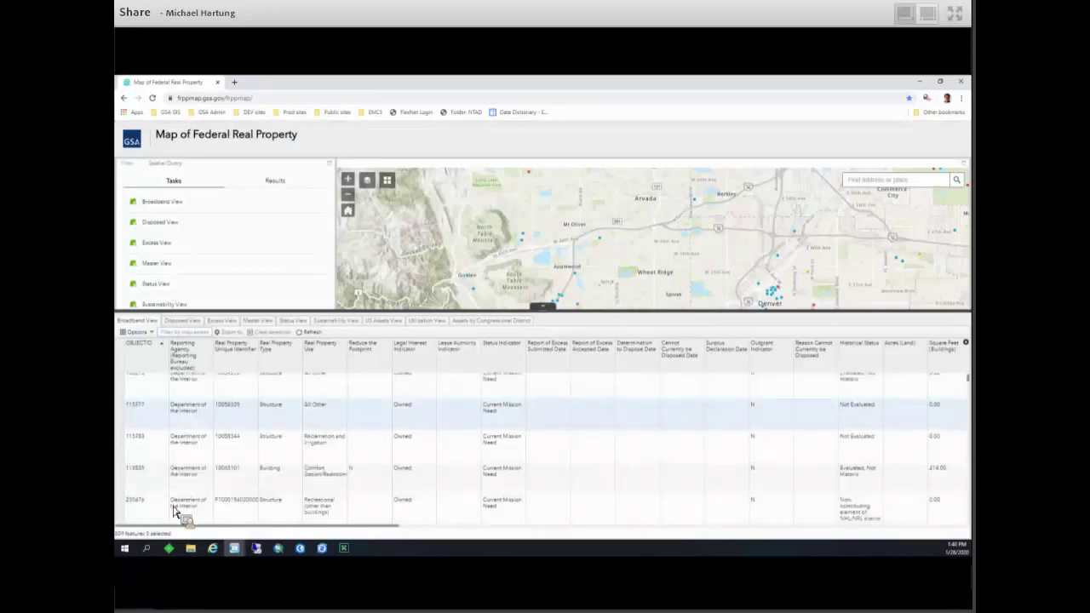
Step: Shrink the attribute table to reveal more of the map and examine the Broadband View columns through Year of Asset Construction
{"action": "left_click", "coordinate": [213, 407]}
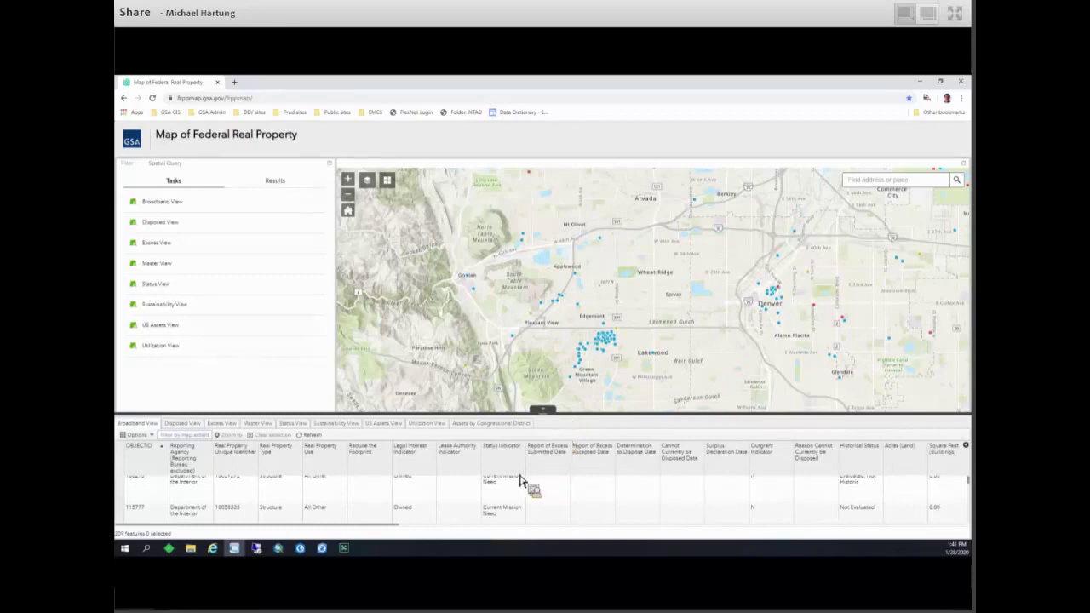
{"action": "mouse_move", "coordinate": [488, 484]}
{"action": "left_mouse_down"}
{"action": "mouse_move", "coordinate": [319, 464]}
{"action": "mouse_move", "coordinate": [643, 464]}
{"action": "mouse_move", "coordinate": [324, 475]}
{"action": "mouse_move", "coordinate": [465, 503]}
{"action": "mouse_move", "coordinate": [387, 533]}
{"action": "mouse_move", "coordinate": [757, 530]}
{"action": "mouse_move", "coordinate": [803, 470]}
{"action": "mouse_move", "coordinate": [472, 476]}
{"action": "left_mouse_up"}
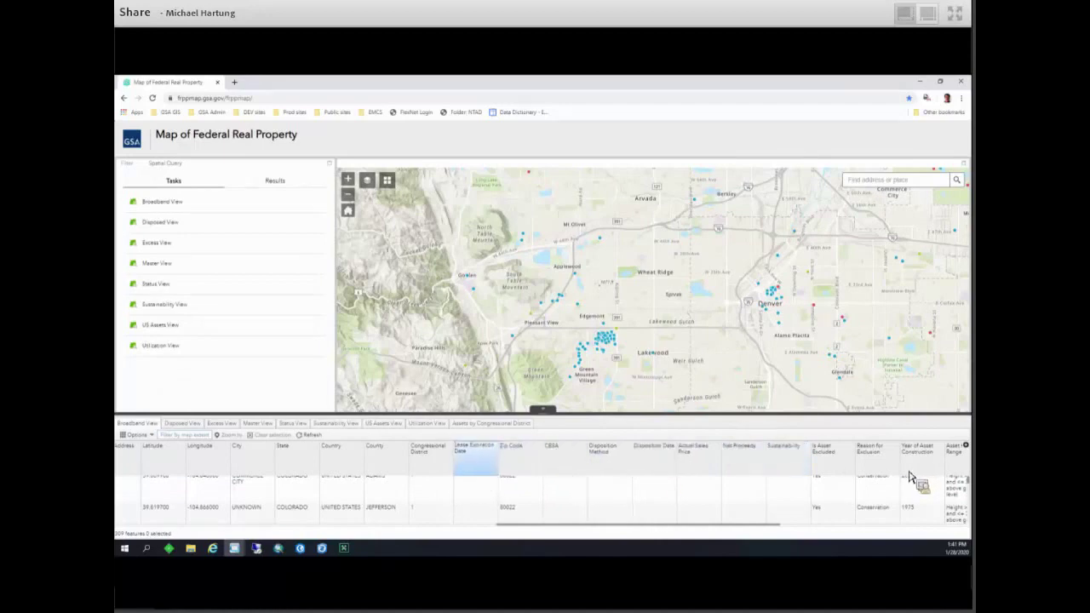
{"action": "left_click_drag", "start_coordinate": [908, 479], "coordinate": [154, 443]}
Step: Open the Broadband View table's column chooser and hide the OBJECTID and Reporting Agency columns
{"action": "left_click", "coordinate": [151, 436]}
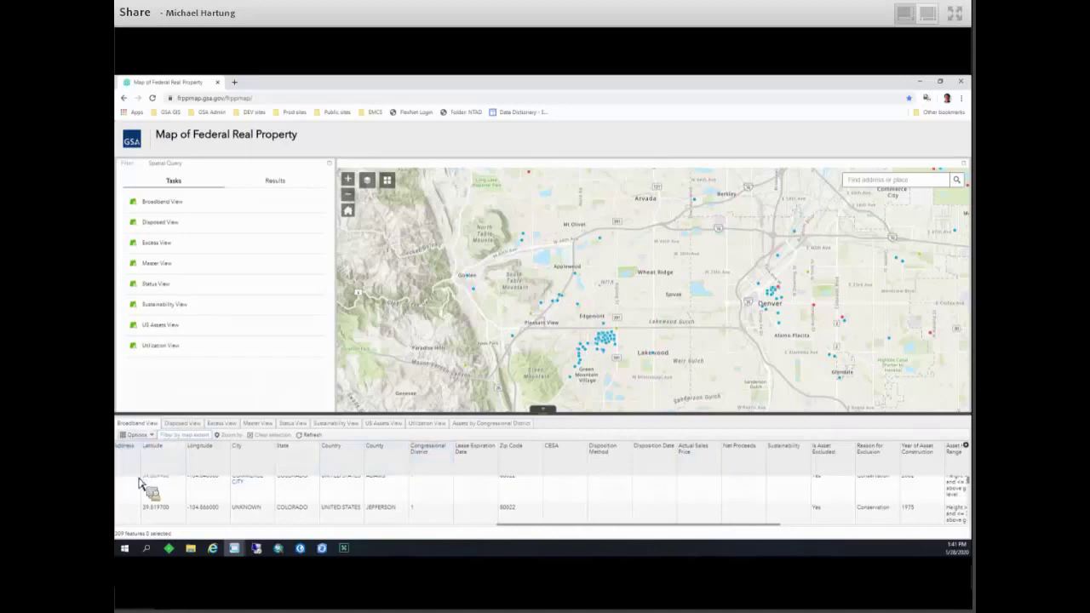
{"action": "mouse_move", "coordinate": [141, 482]}
{"action": "left_mouse_down"}
{"action": "mouse_move", "coordinate": [150, 482]}
{"action": "mouse_move", "coordinate": [127, 483]}
{"action": "left_mouse_up"}
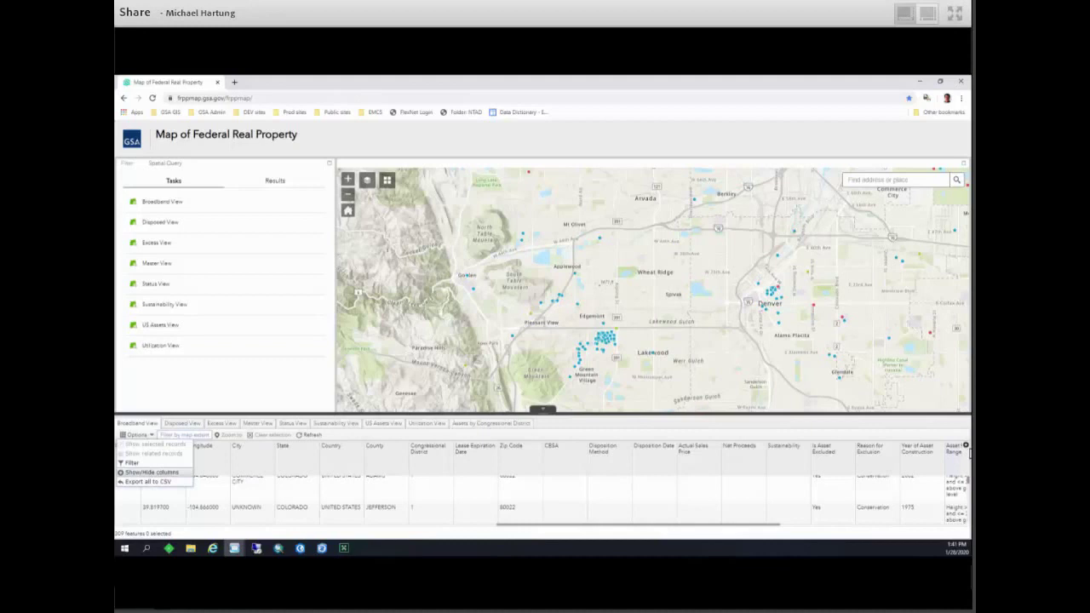
{"action": "left_click", "coordinate": [966, 446]}
{"action": "left_click_drag", "start_coordinate": [920, 471], "coordinate": [890, 456]}
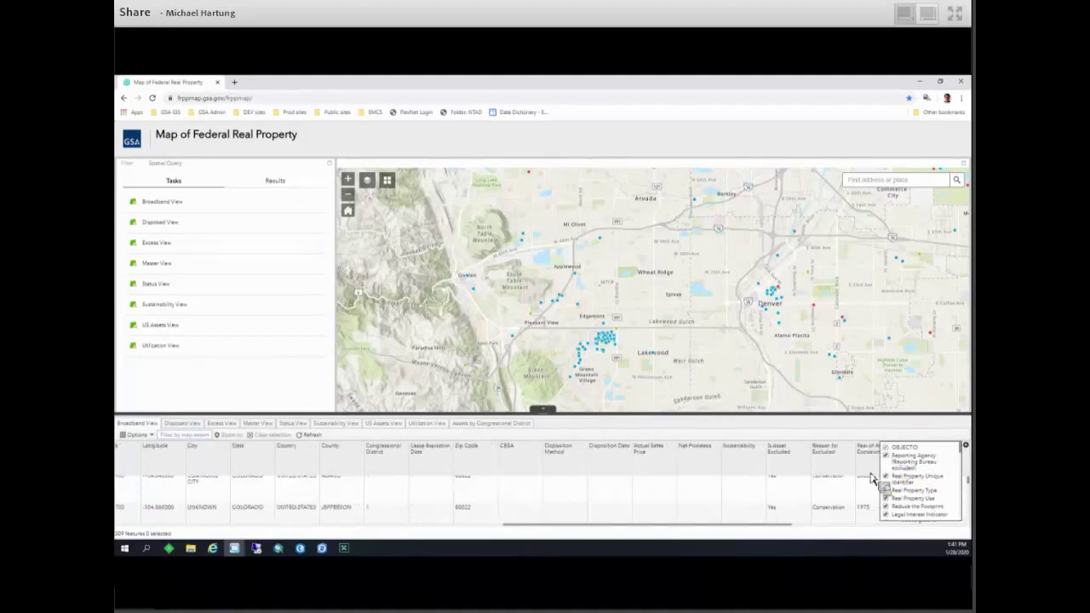
{"action": "scroll", "coordinate": [329, 526], "scroll_direction": "right", "scroll_amount": 1}
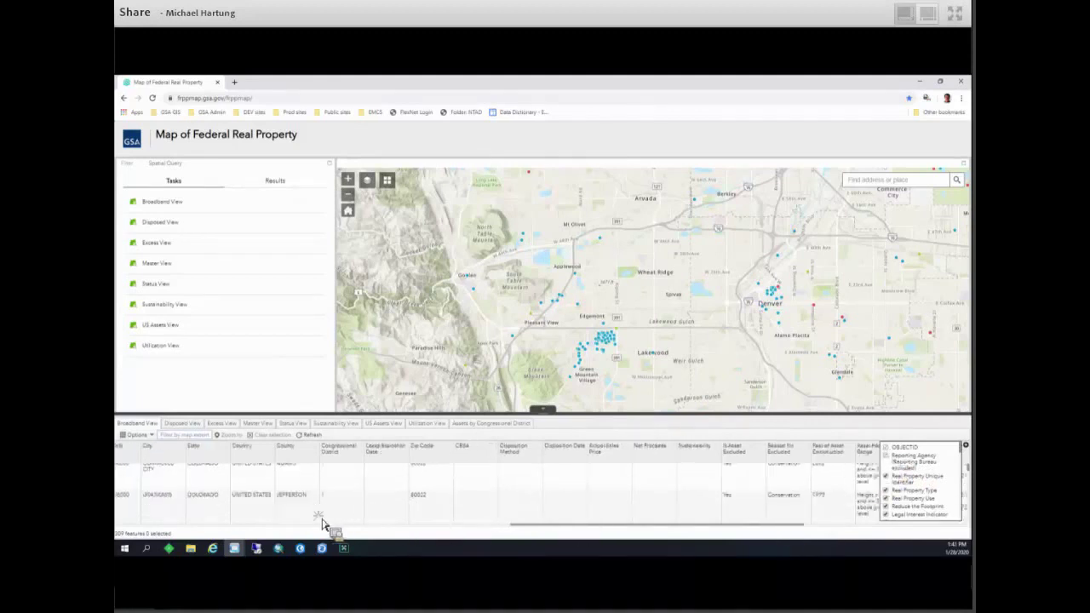
Step: Restore the Reporting Agency and OBJECTID columns in the table and close the column chooser
{"action": "left_click", "coordinate": [965, 445]}
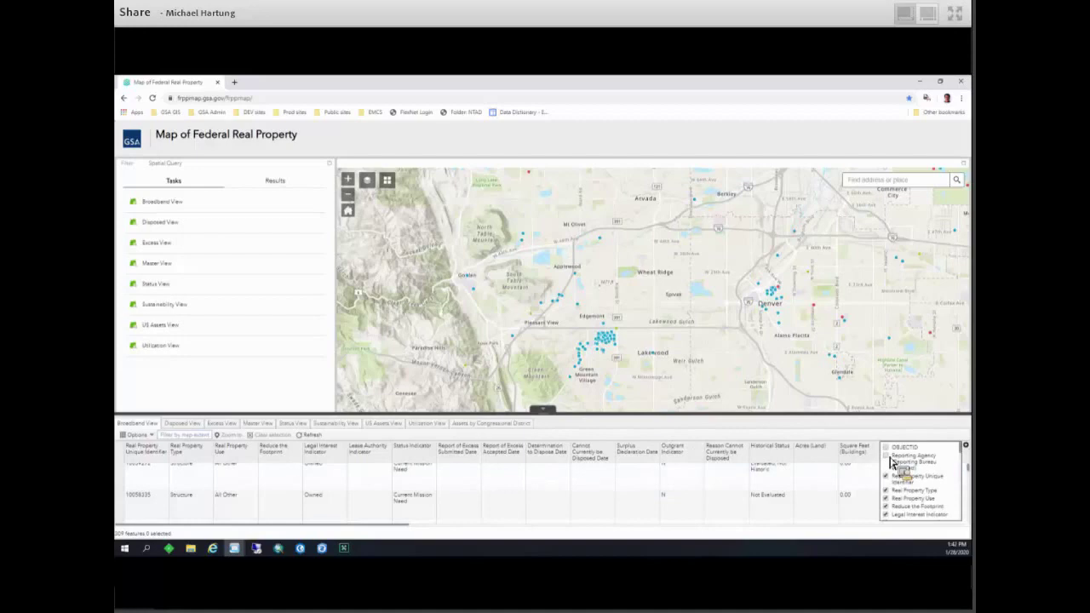
{"action": "left_click", "coordinate": [890, 459]}
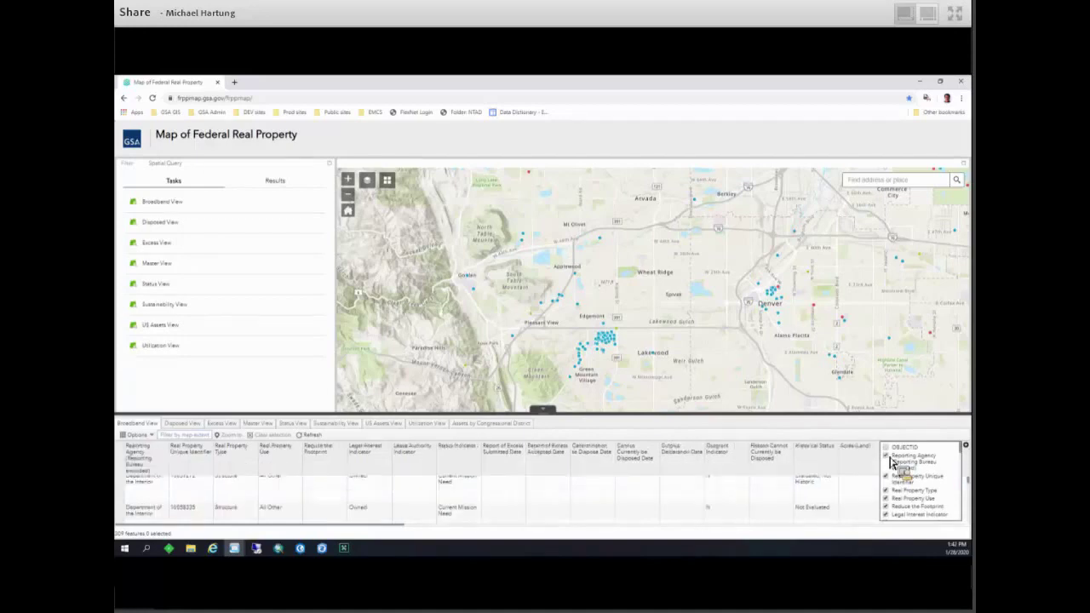
{"action": "left_click_drag", "start_coordinate": [890, 459], "coordinate": [889, 452]}
{"action": "left_click_drag", "start_coordinate": [889, 454], "coordinate": [203, 564]}
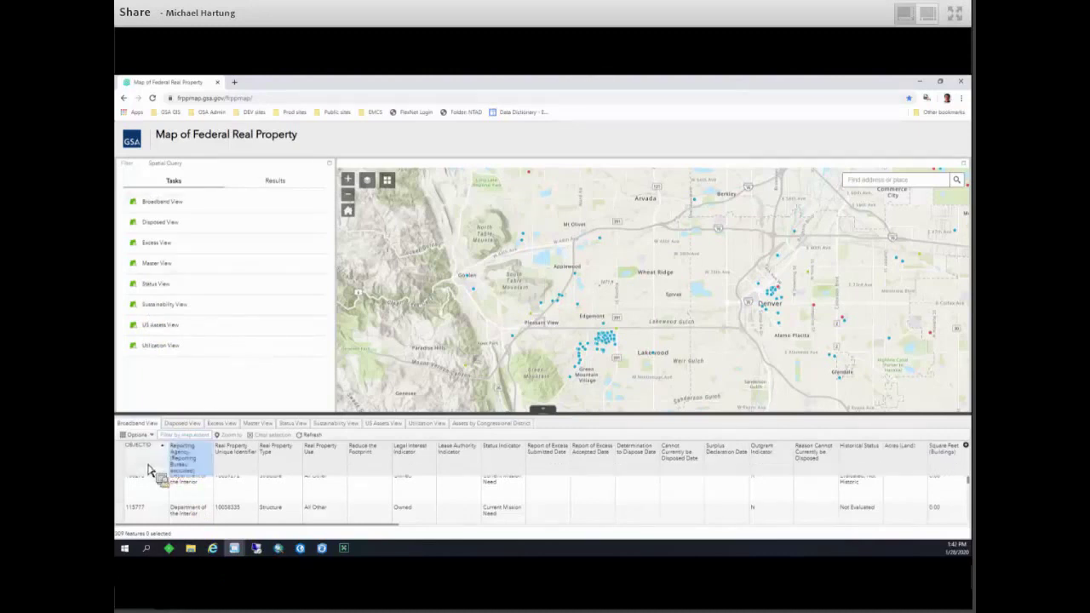
Step: Look at the sort choices for the Real Property Unique Identifier column and the table's Export all to CSV option
{"action": "left_click", "coordinate": [239, 473]}
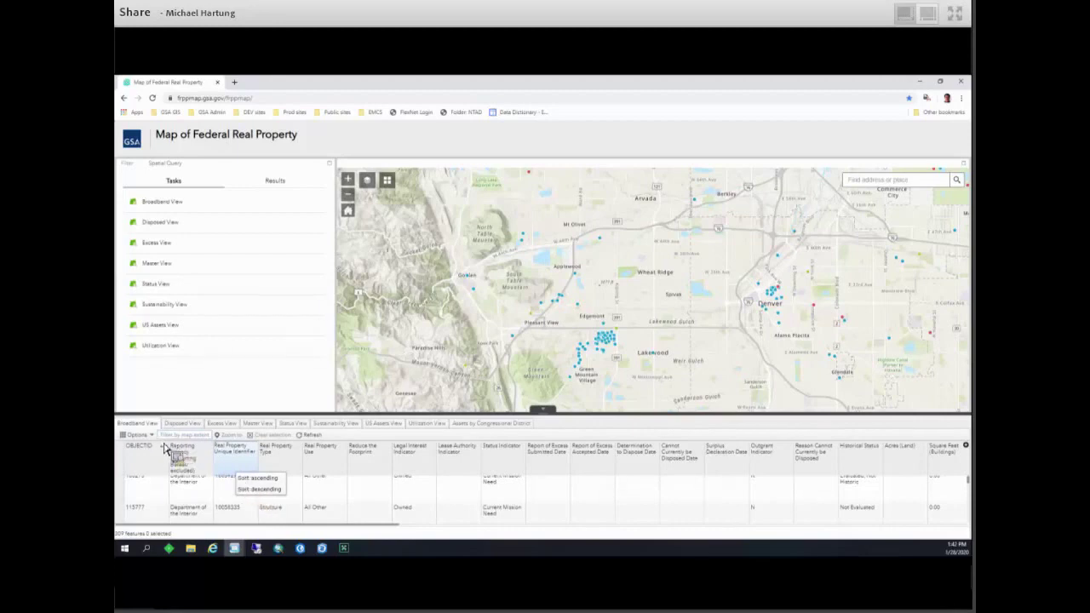
{"action": "left_click", "coordinate": [136, 434]}
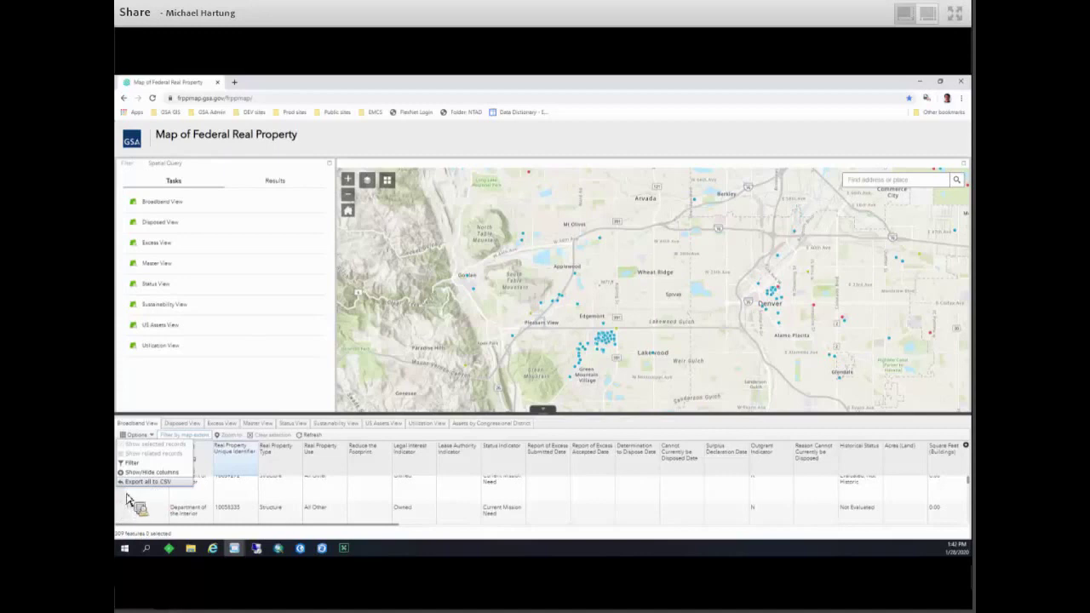
Step: Select the Department of the Interior record 10059335 together with the record directly above it
{"action": "left_click", "coordinate": [129, 511]}
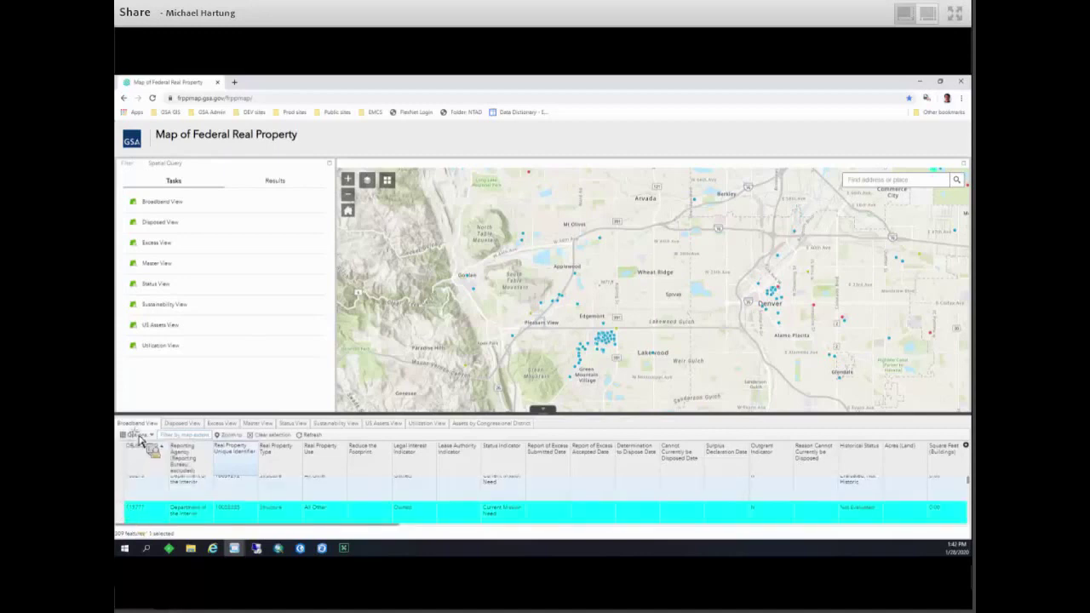
{"action": "left_click", "coordinate": [147, 500], "text": "ctrl"}
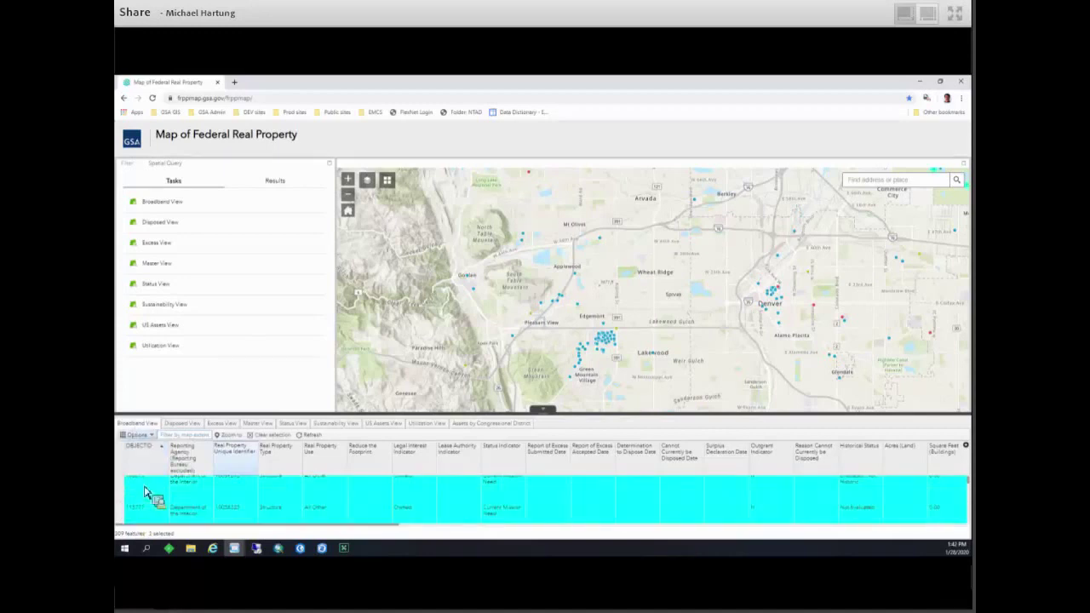